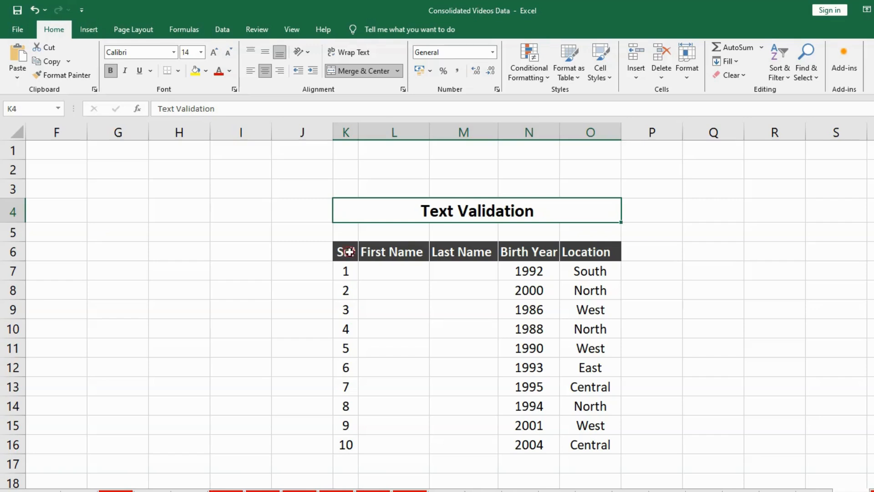
click(412, 252)
click(455, 251)
click(545, 255)
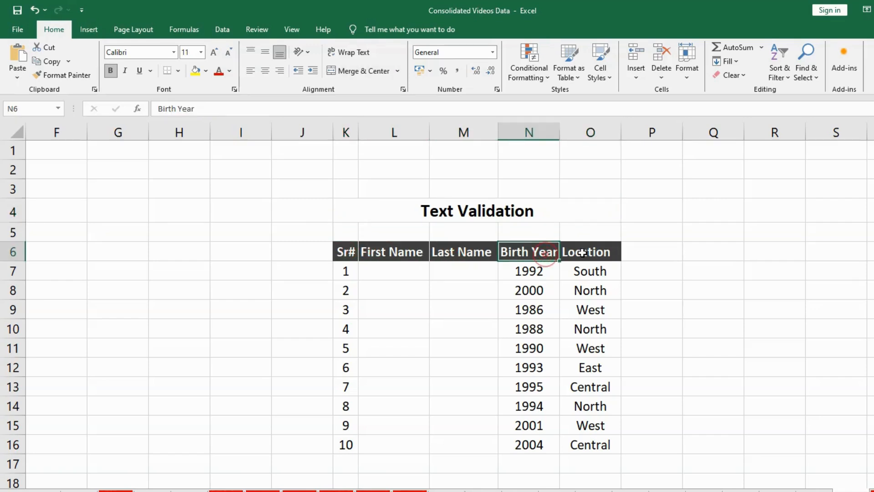
click(583, 253)
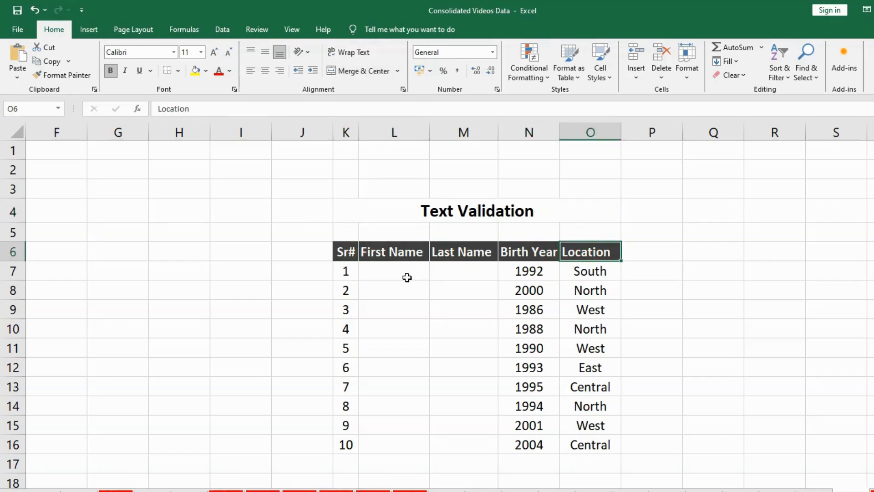
click(396, 271)
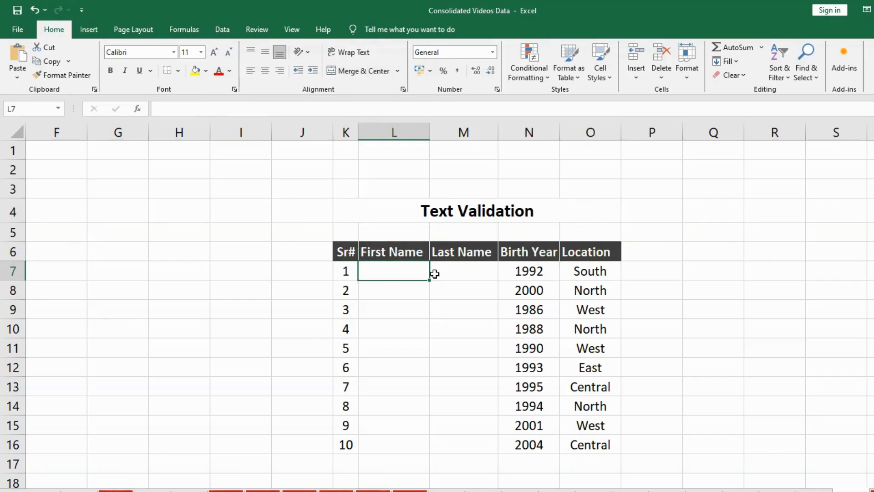
click(467, 272)
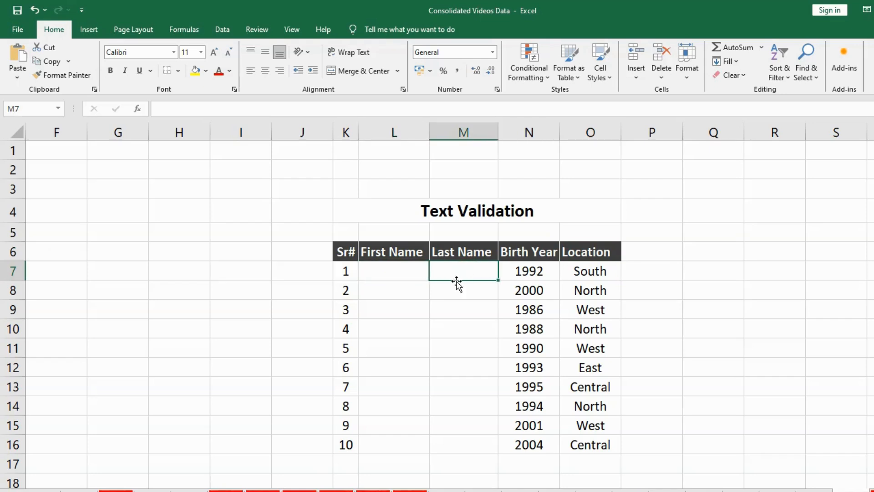
click(402, 272)
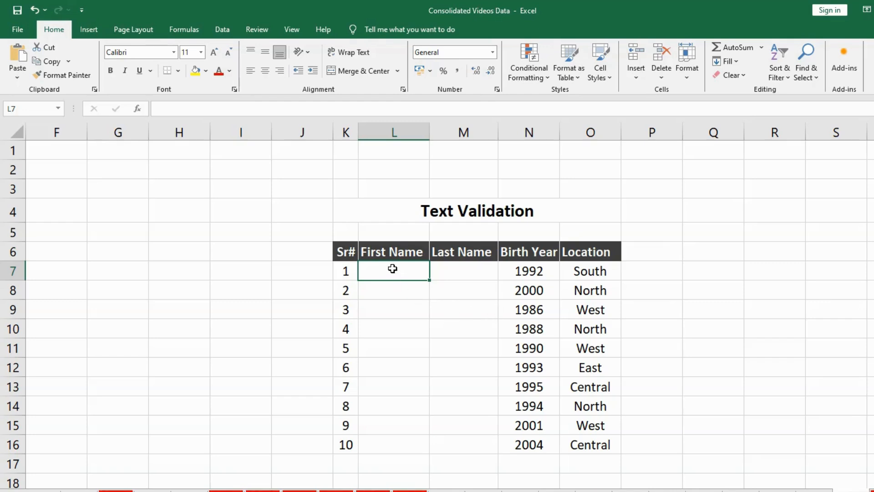
Open data validation for the First Name and Last Name cells L7:M16 and set the allowed criterion to Text length
drag(401, 271, 471, 453)
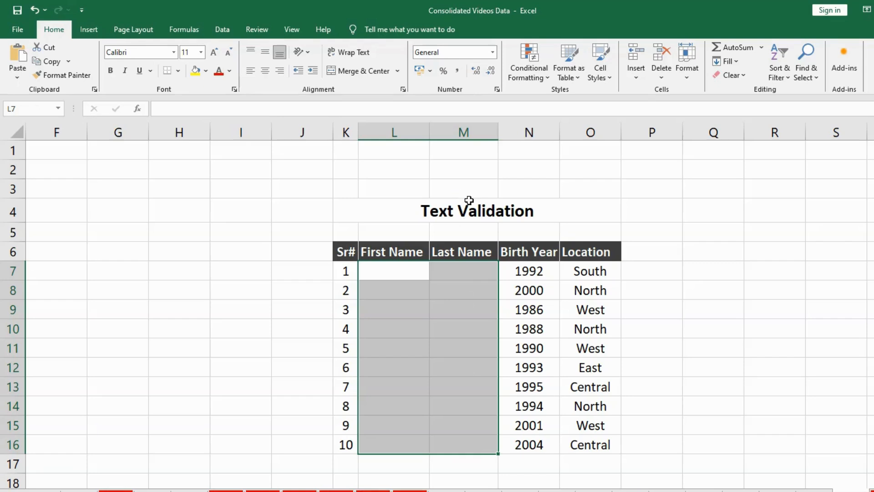
click(222, 31)
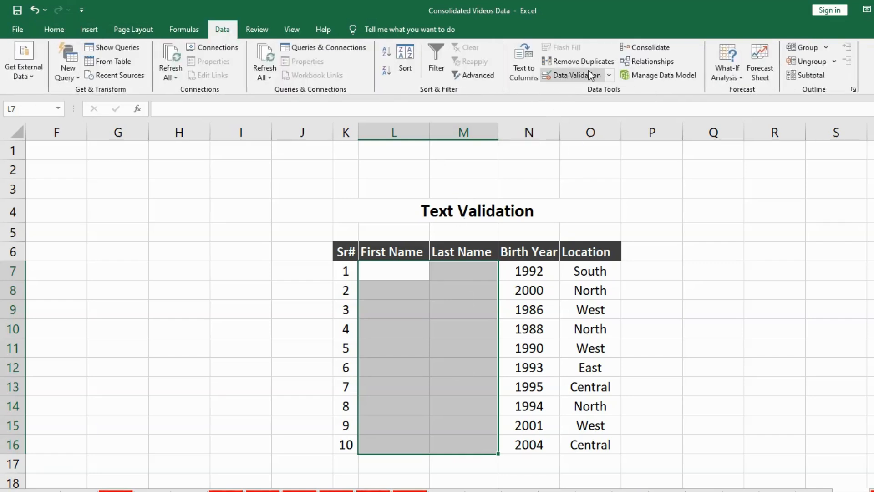
click(610, 76)
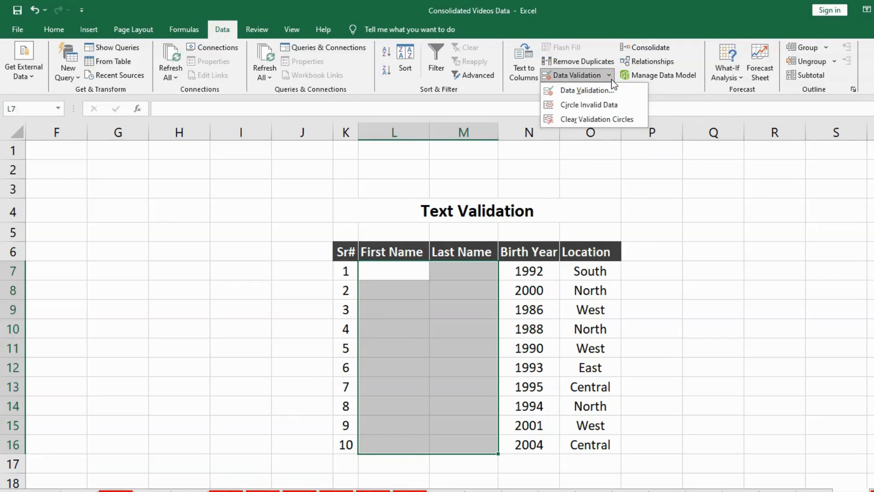
click(602, 90)
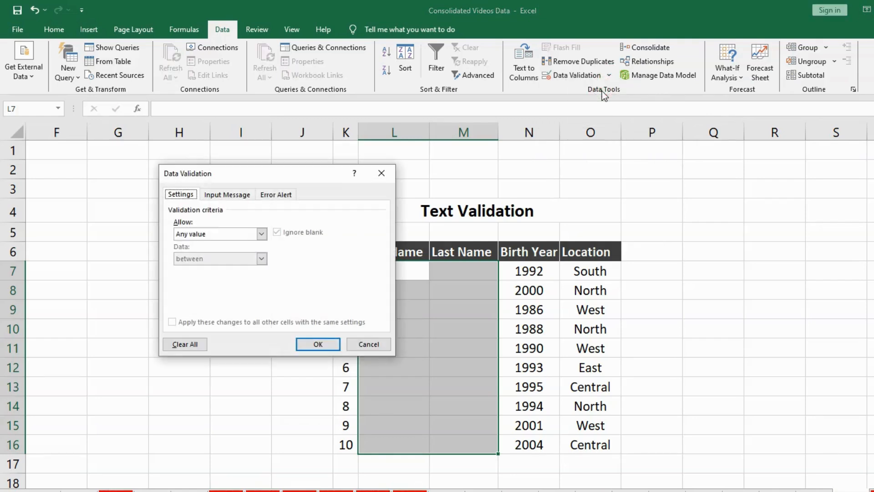
drag(258, 175, 438, 166)
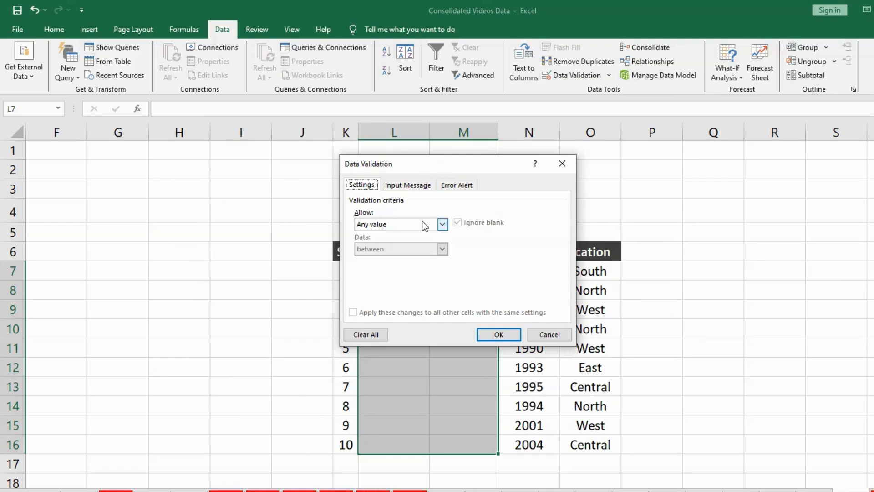
click(443, 224)
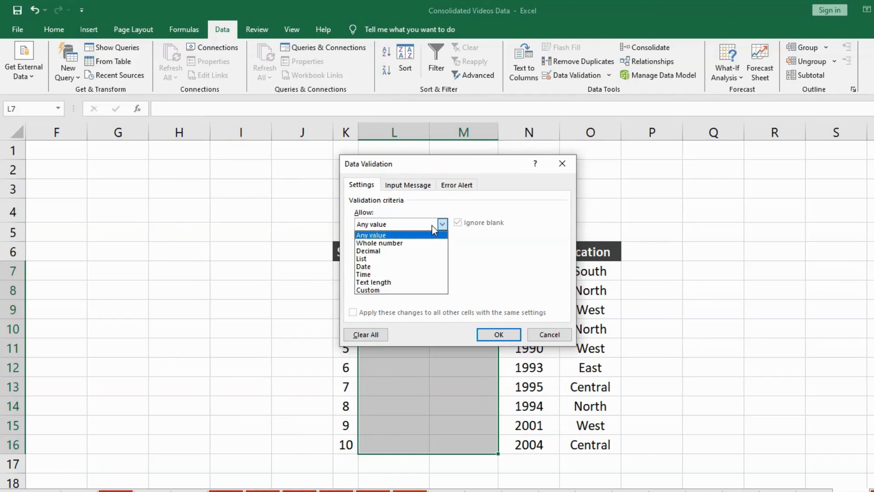
click(387, 282)
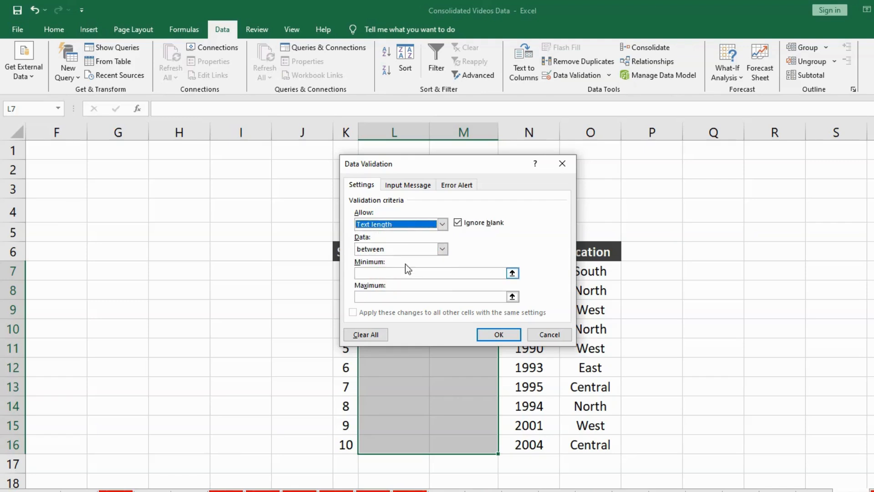
Restrict the text length to between a minimum of 2 and a maximum of 8 and apply the rule
click(446, 250)
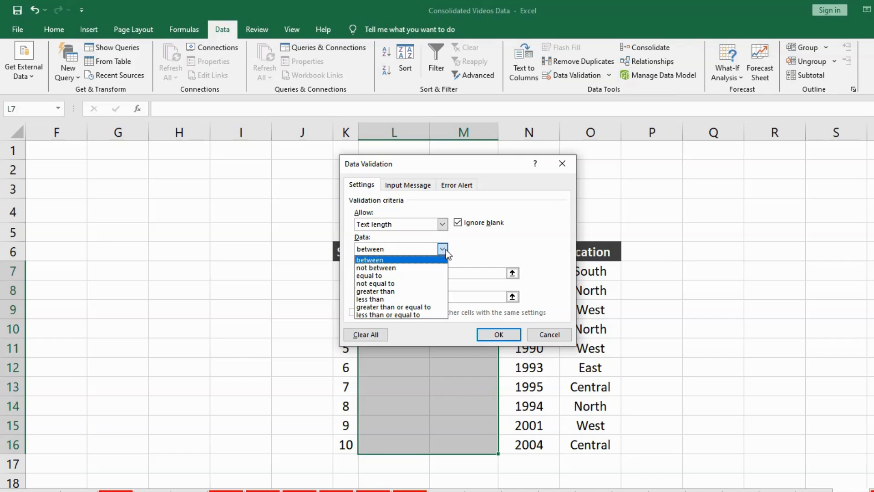
click(393, 260)
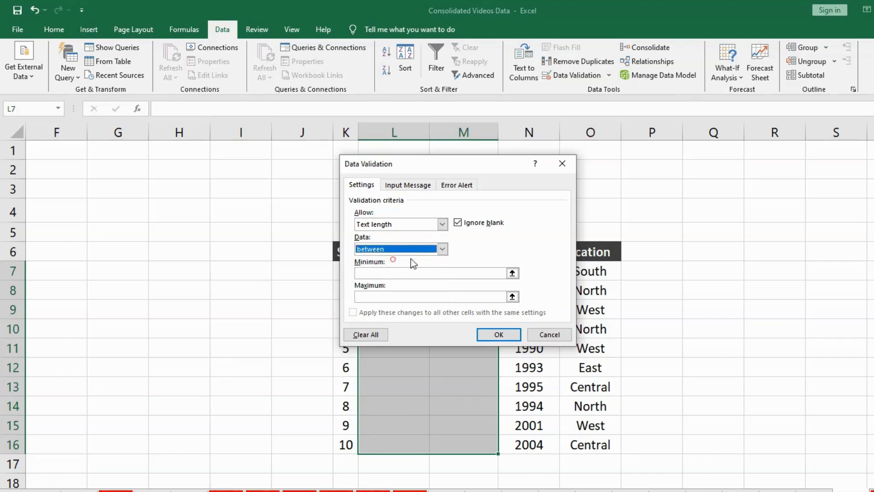
click(379, 273)
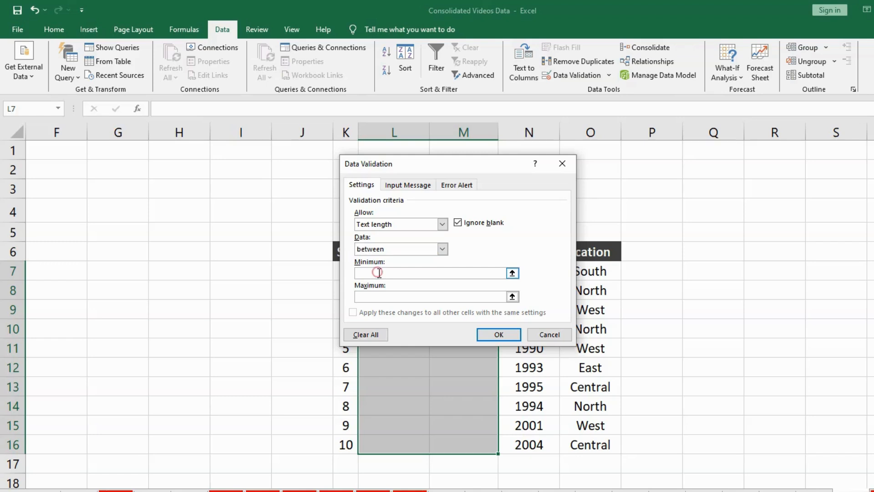
text(2)
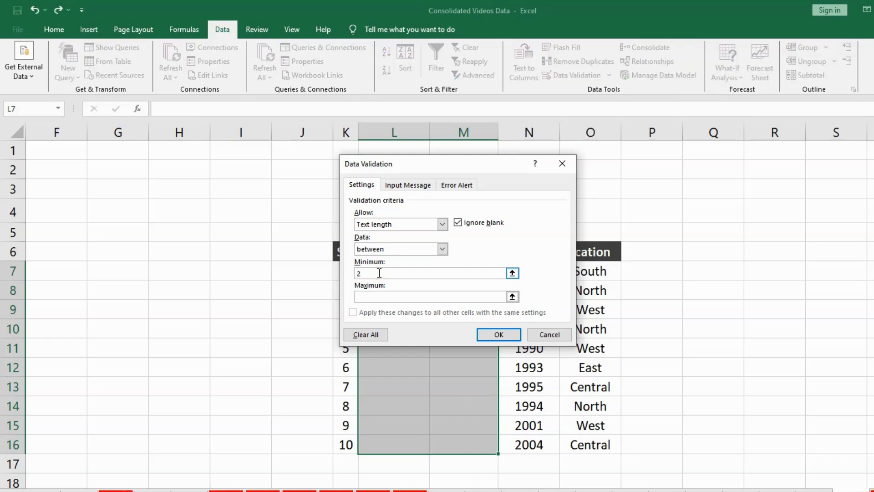
click(367, 296)
text(8)
click(499, 334)
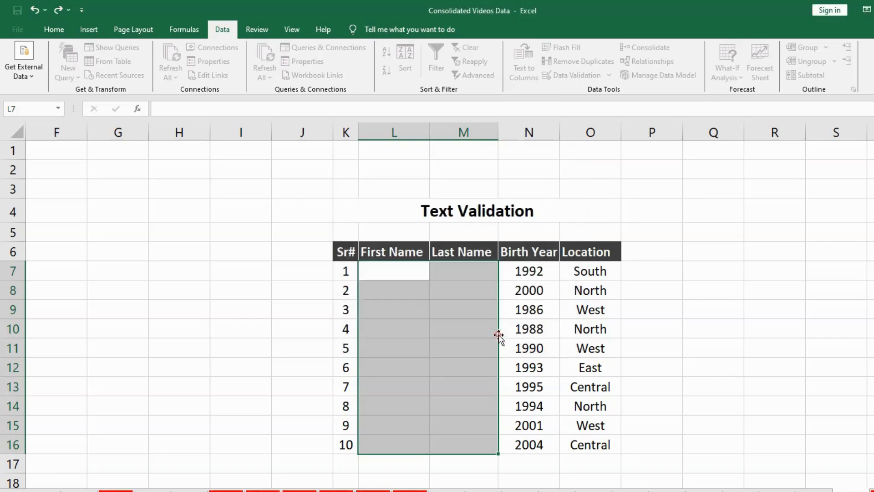
Test the rule in cell L7 by trying the entry H and replacing it with AX
click(385, 266)
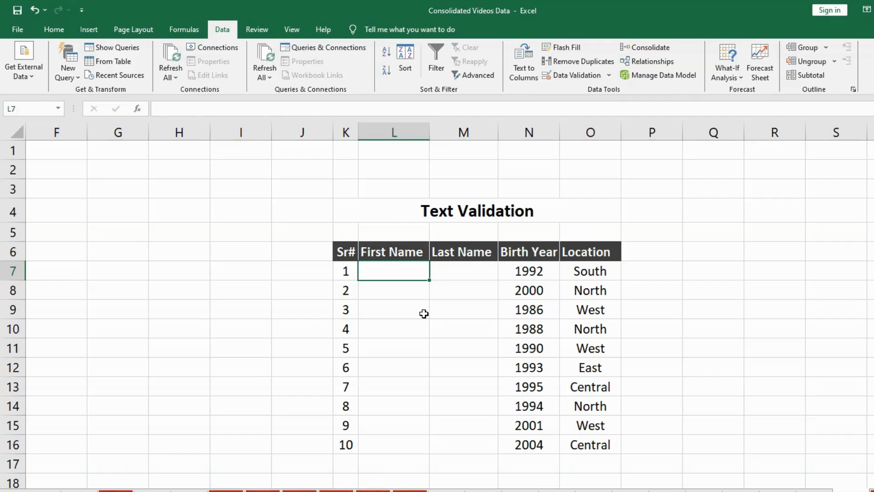
text(H)
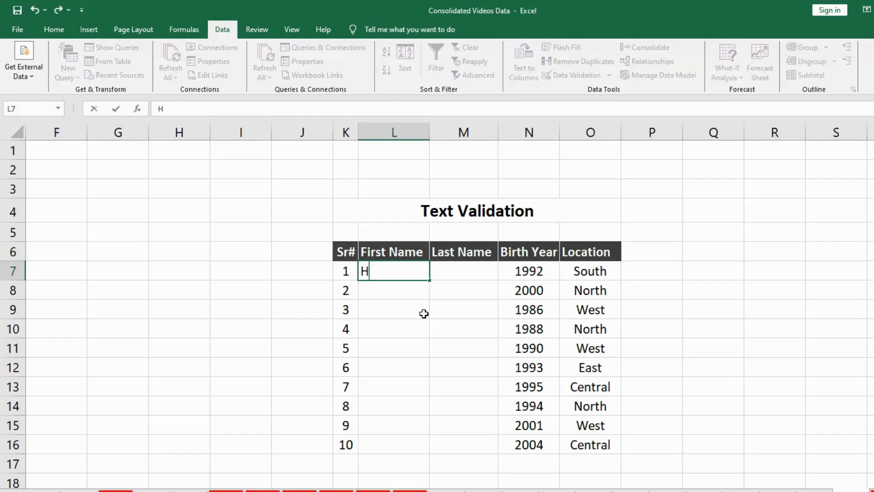
key(Return)
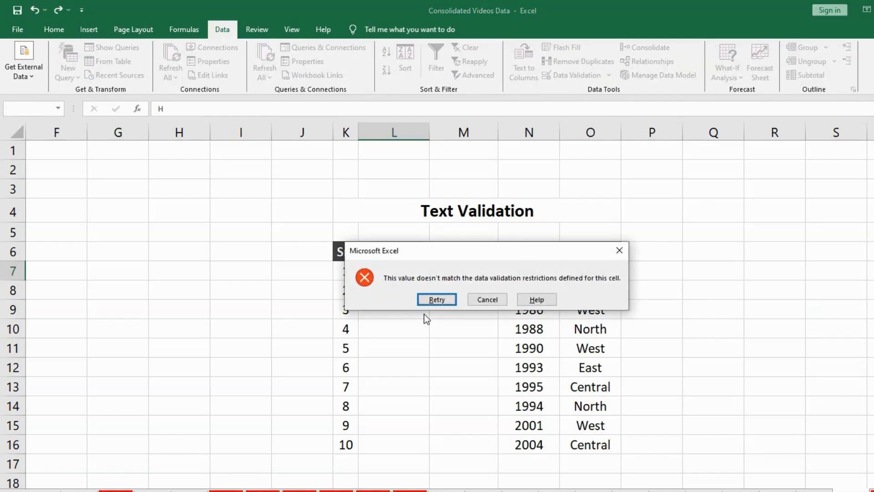
key(Return)
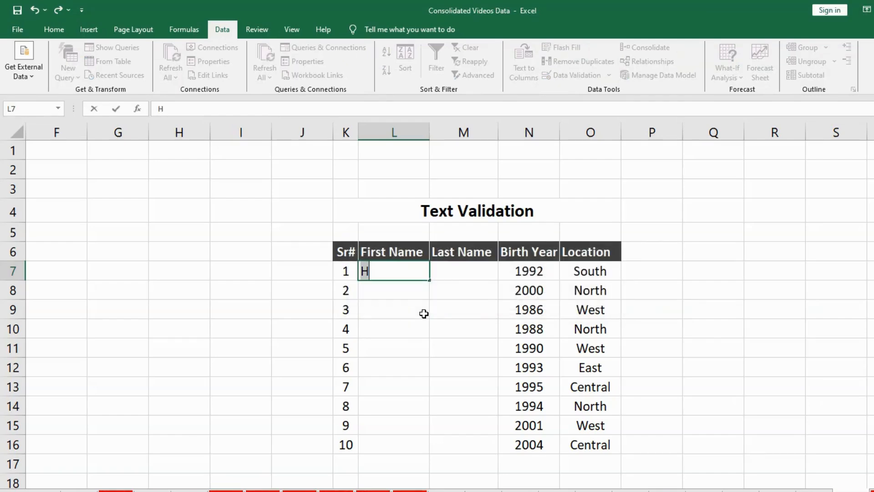
text(AX)
key(Return)
key(Up)
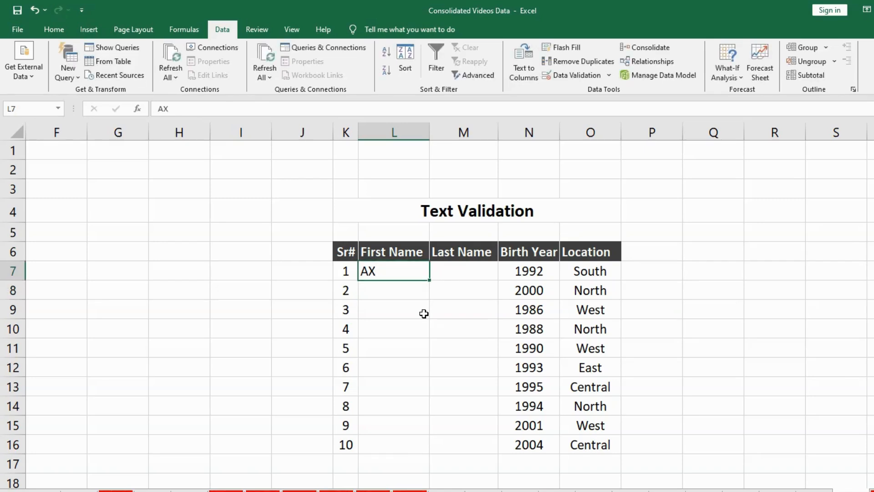
Try to enter ABCDEFGHI as the last name in cell M7 and choose to retry the entry
key(Right)
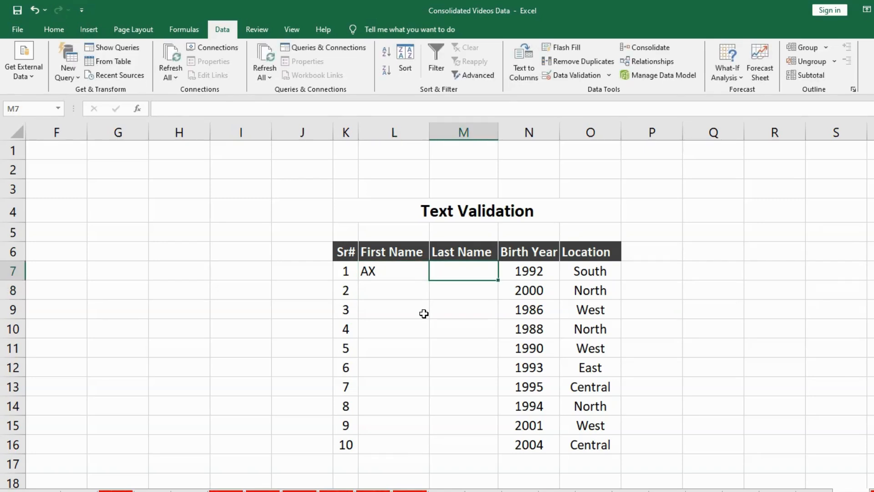
text(AB)
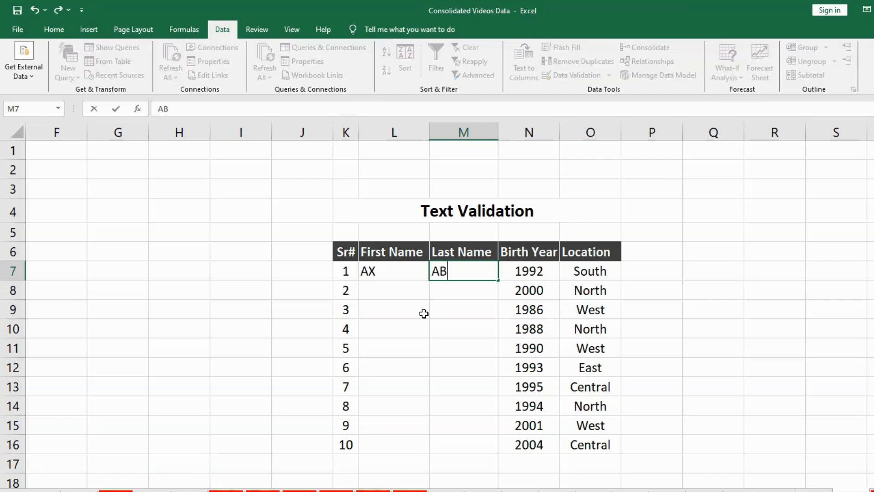
text(CDEFG)
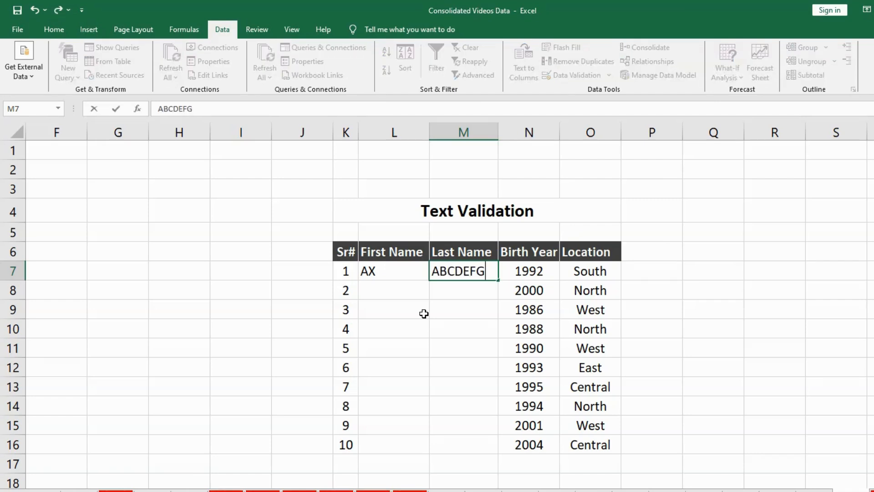
text(HI)
key(Return)
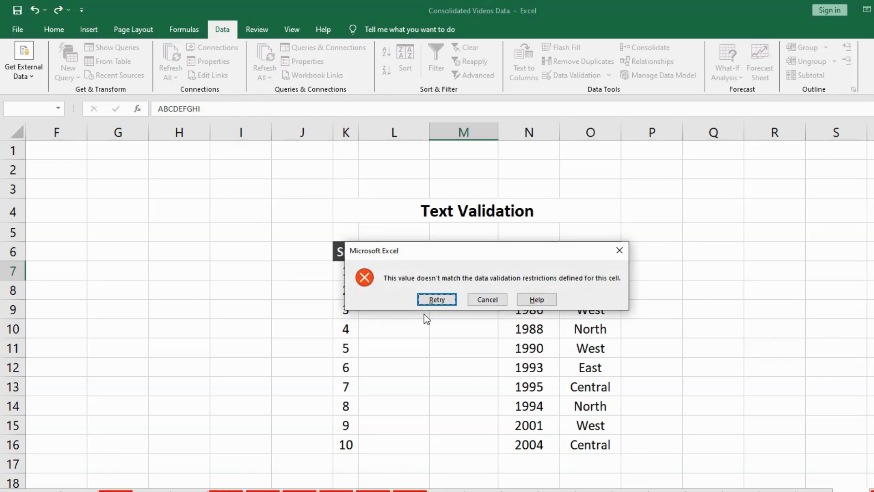
key(Return)
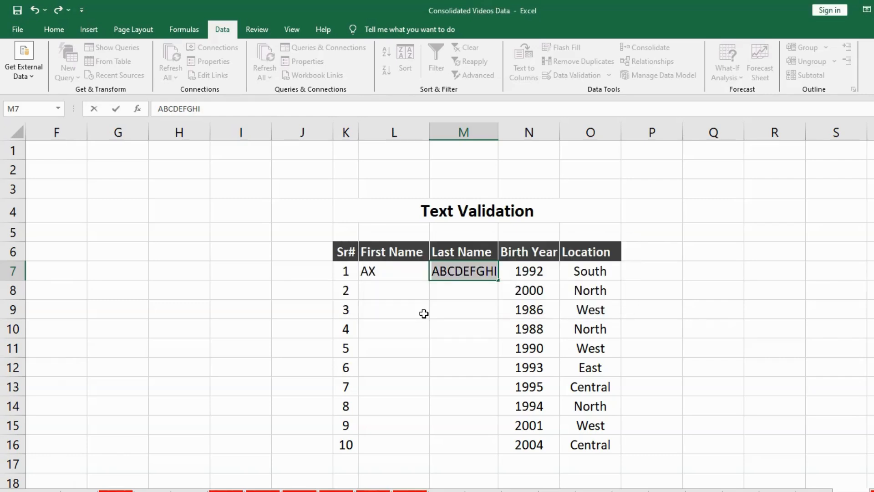
Shorten the entry in cell M7 to ABCDE and commit it
click(214, 111)
key(BackSpace)
key(BackSpace)
key(BackSpace)
key(BackSpace)
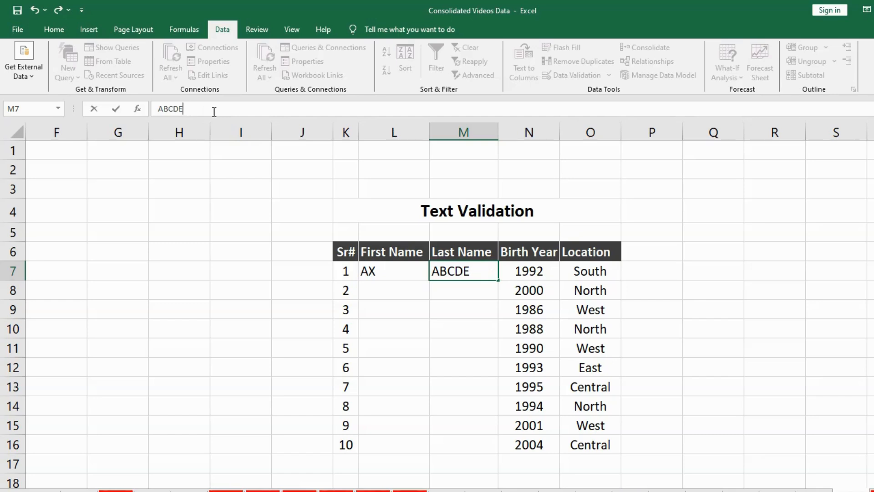
key(Return)
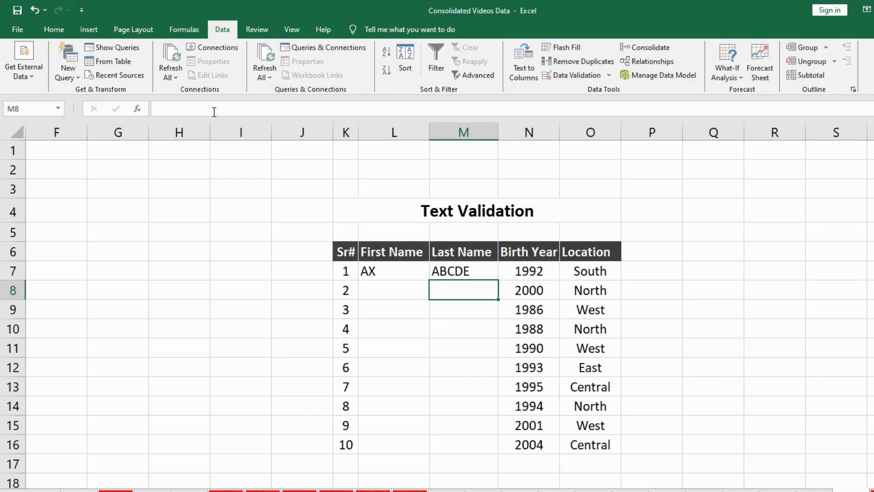
Select the First Name and Last Name cells L7:M16 and clear the test entries
key(Down)
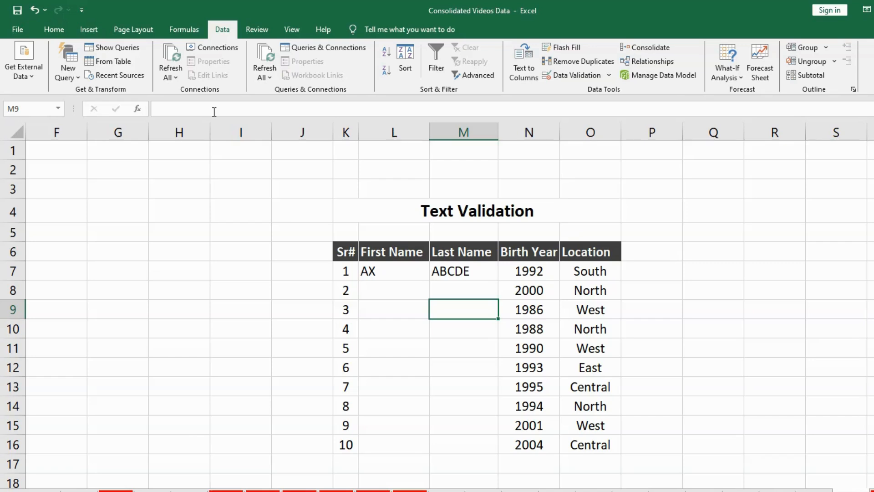
click(391, 301)
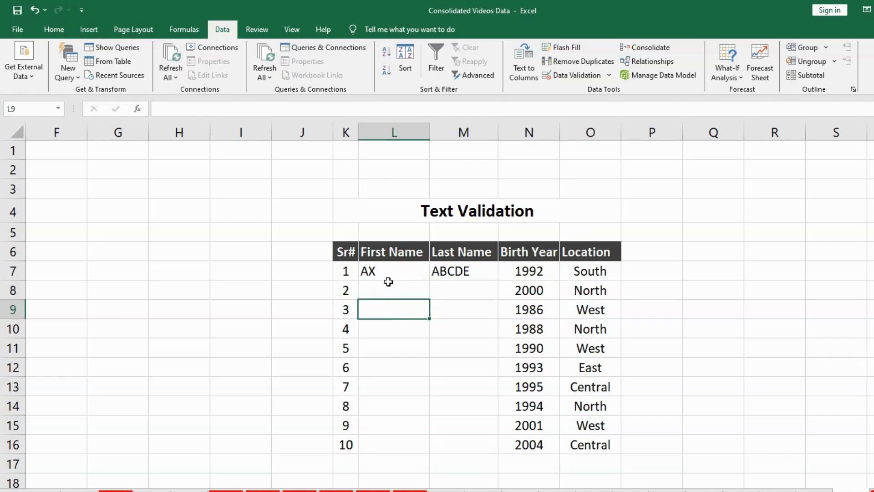
drag(392, 275, 457, 447)
key(Delete)
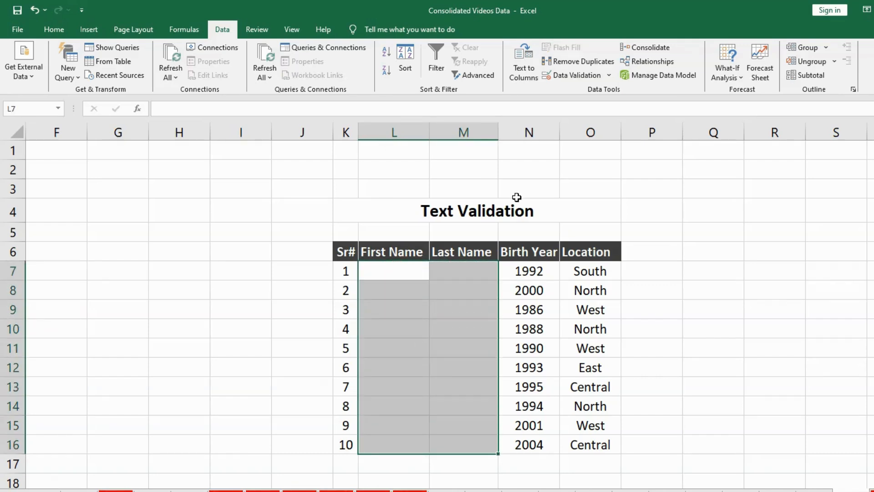
Review the data validation settings of the selected name cells L7:M16 and keep Text length as the allowed type
key(alt)
key(a)
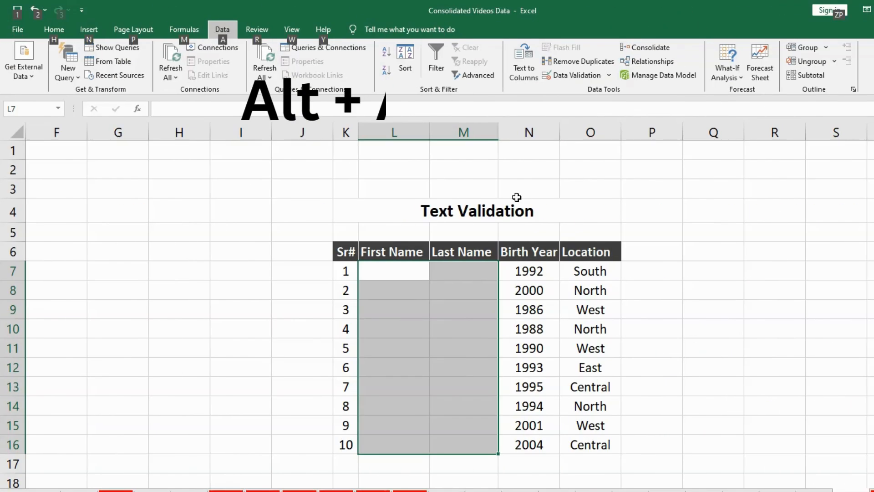
key(v)
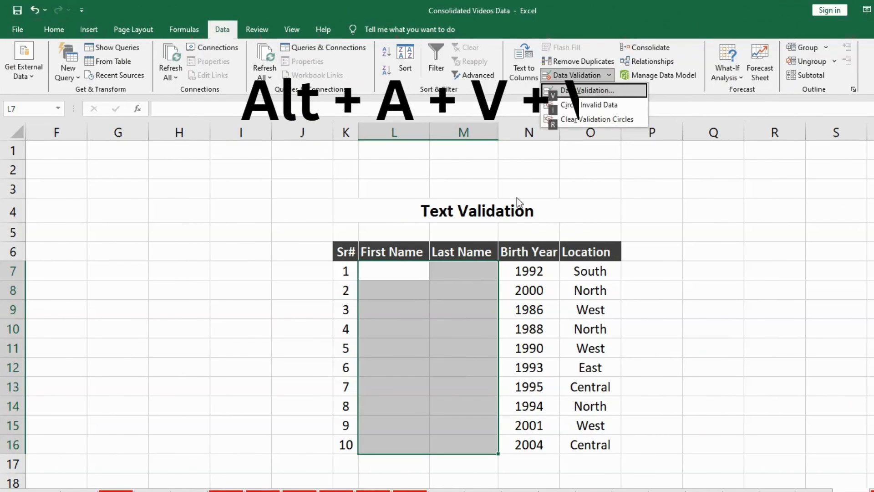
key(v)
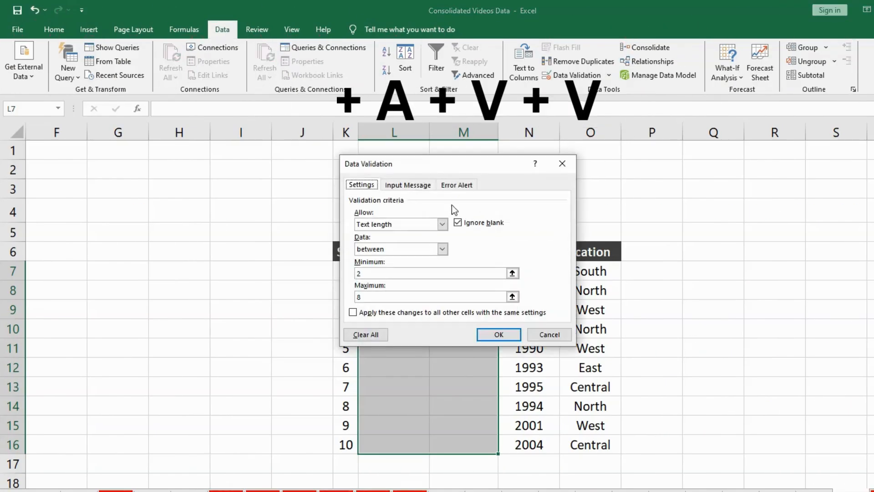
click(443, 224)
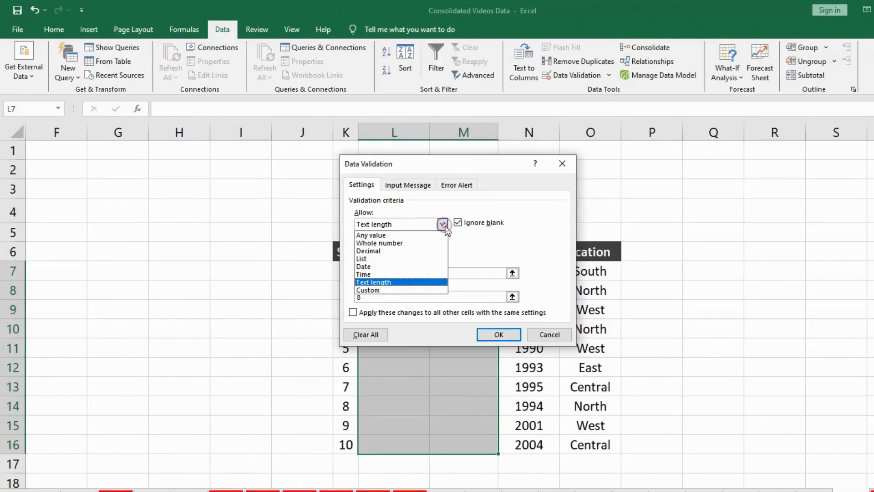
click(388, 282)
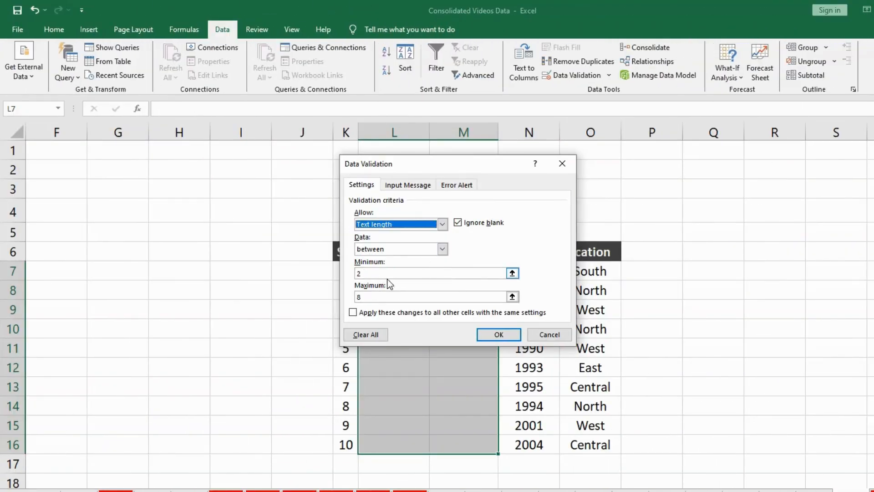
click(501, 335)
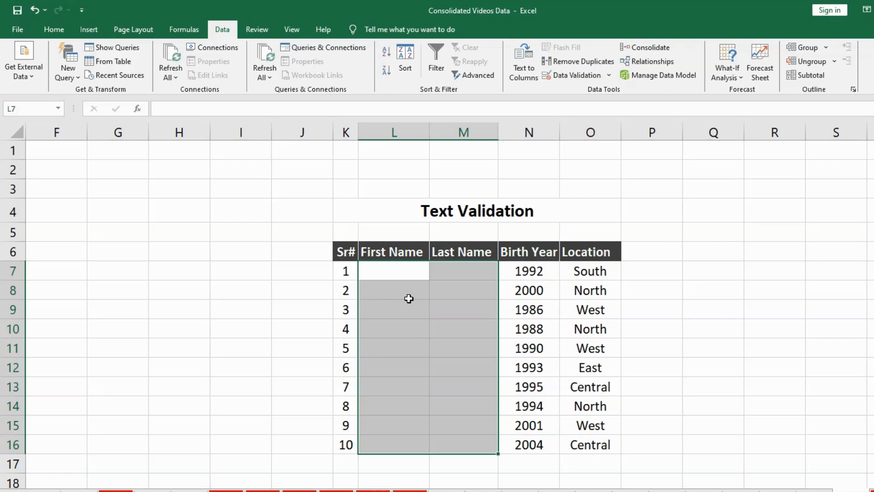
click(391, 309)
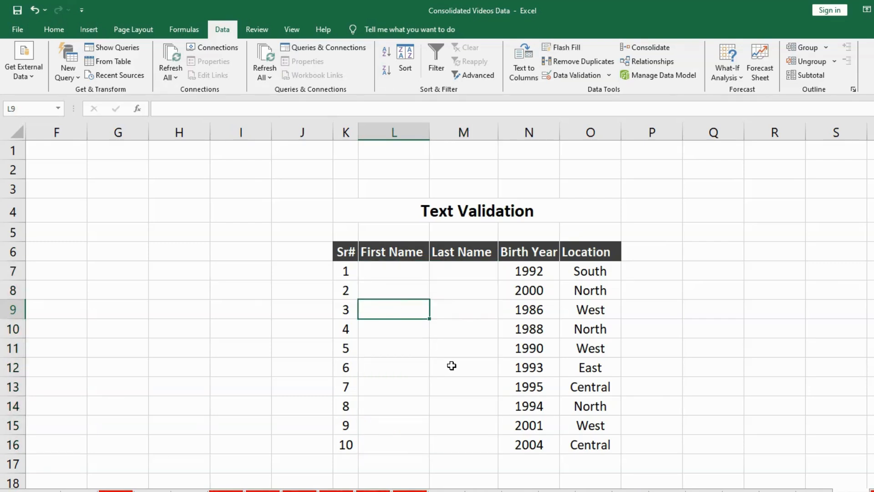
click(399, 347)
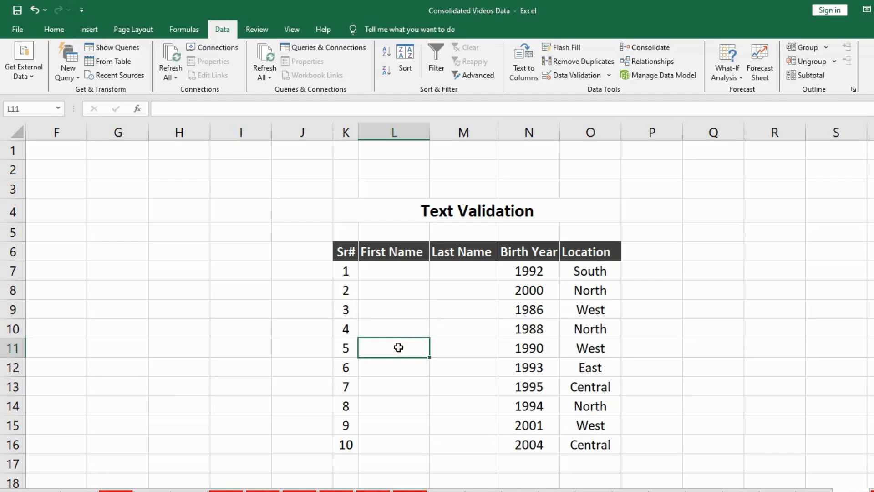
click(463, 327)
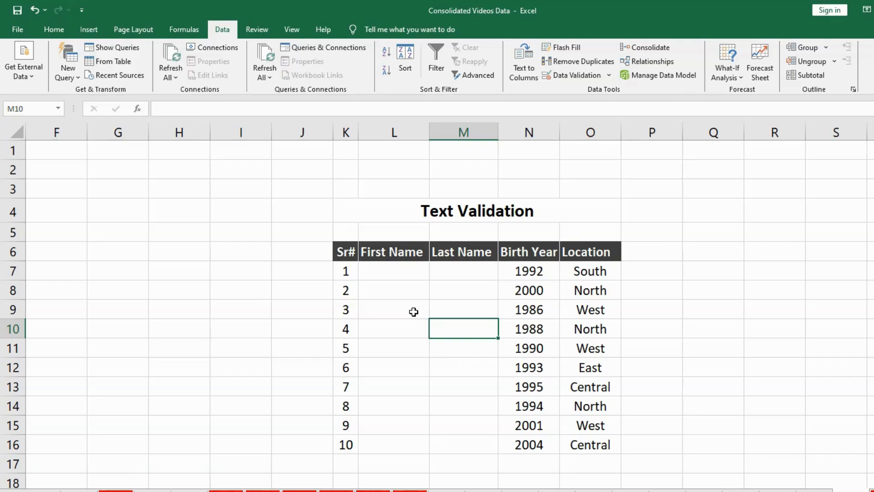
Add a validation input message to cells L7:M16 with the title "Input Name" and the message "Type"
drag(402, 269, 463, 444)
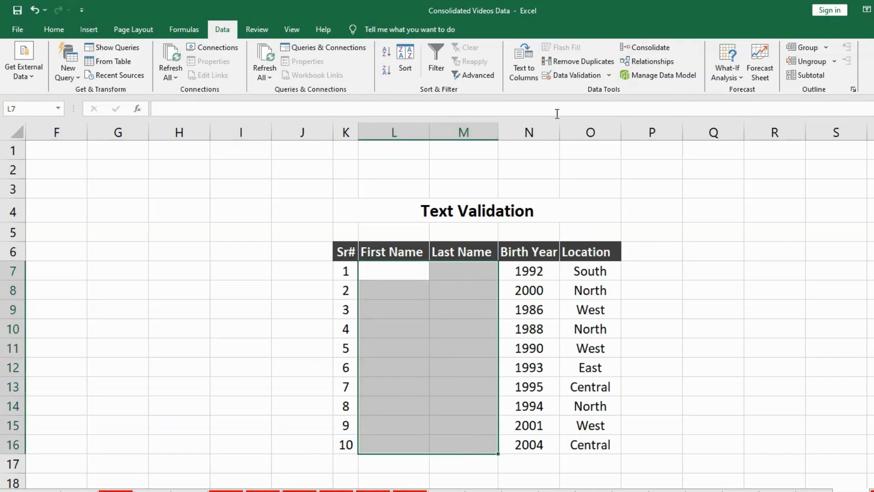
click(609, 75)
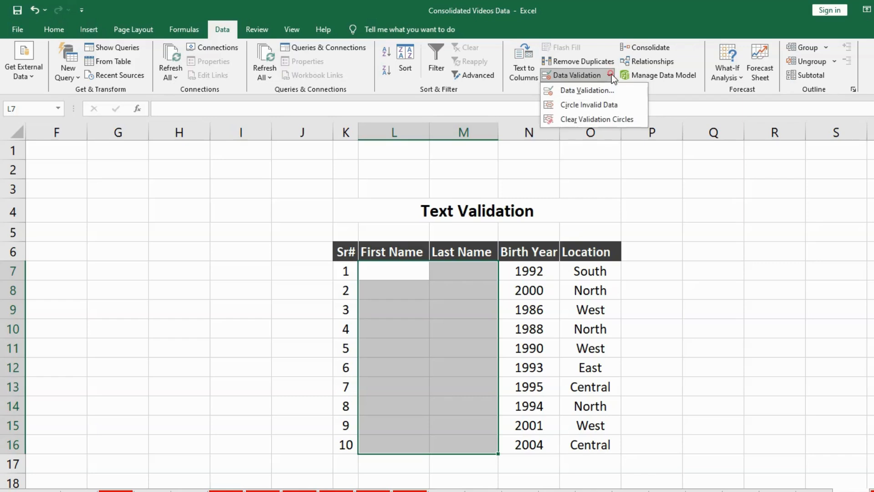
click(611, 91)
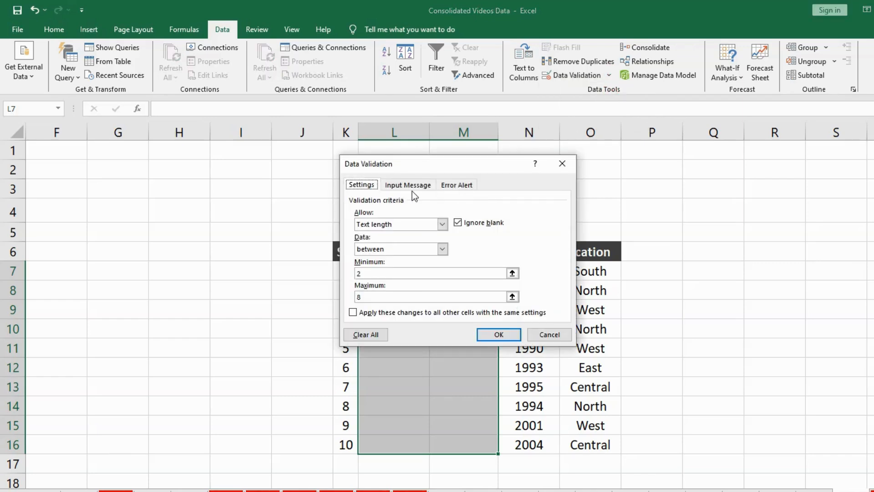
click(409, 185)
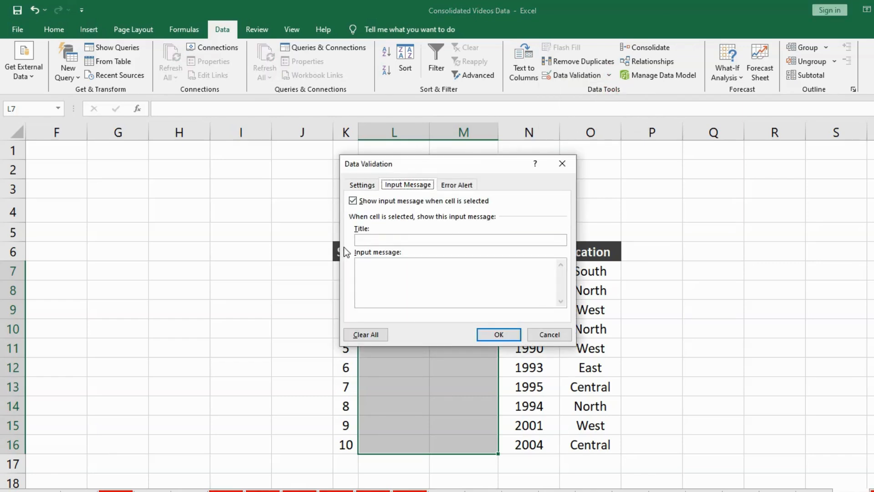
click(374, 239)
text(Input Name)
click(385, 275)
text(Type)
click(714, 361)
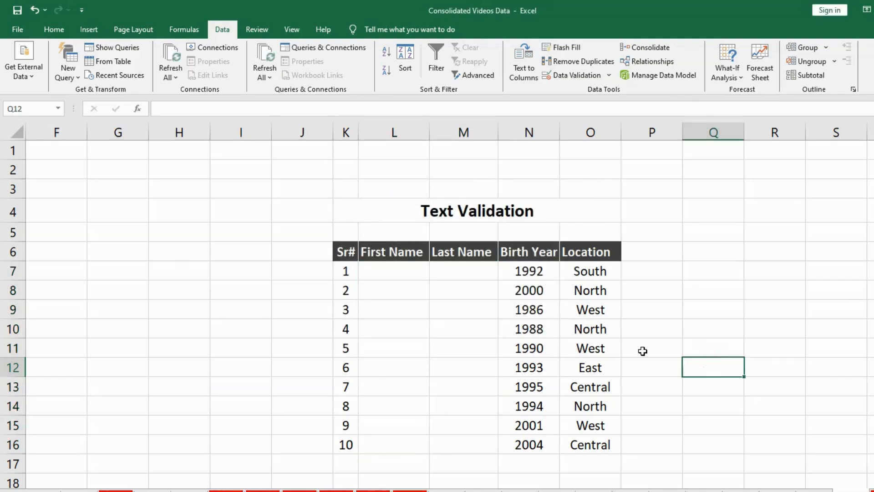
Check the input message on several cells of the First Name and Last Name columns
click(401, 347)
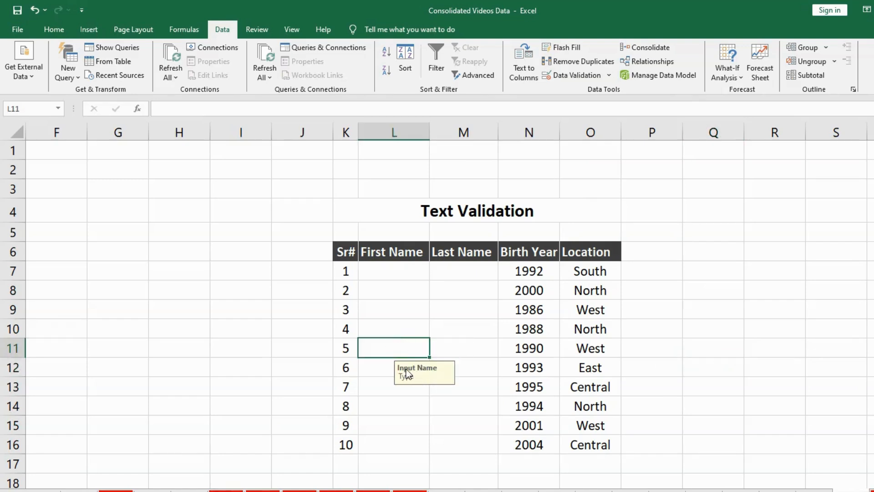
click(453, 298)
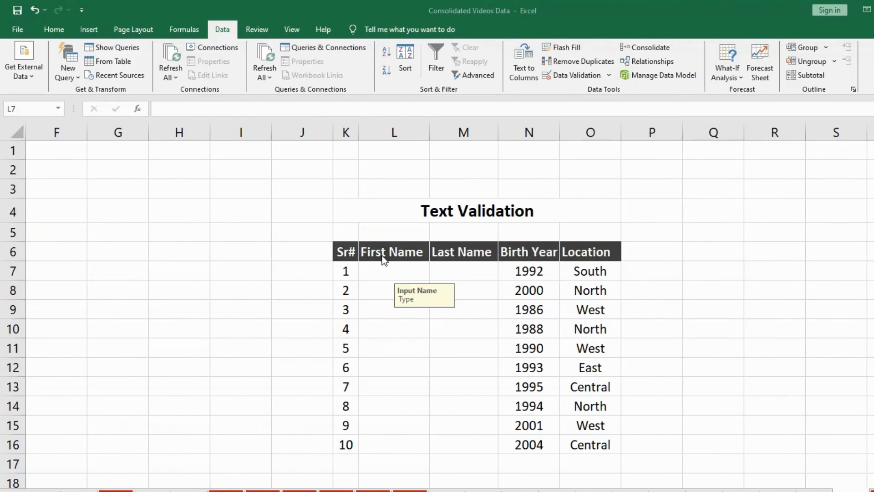
click(385, 265)
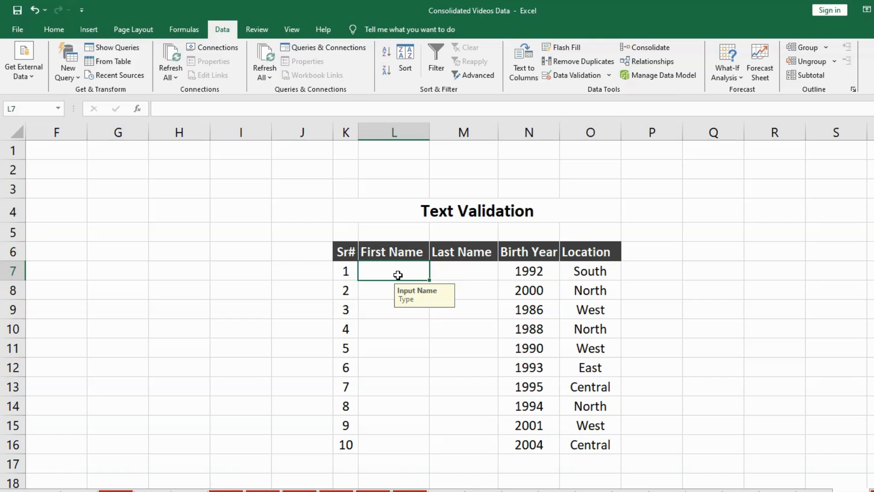
Set the error alert for cells L7:M16 to the Stop style with the error message "Type Something Else"
drag(398, 275, 468, 449)
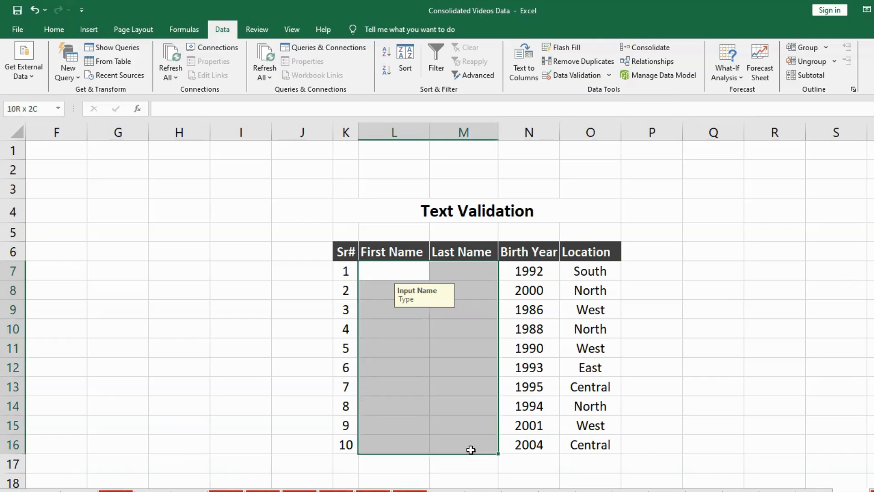
click(609, 76)
click(593, 85)
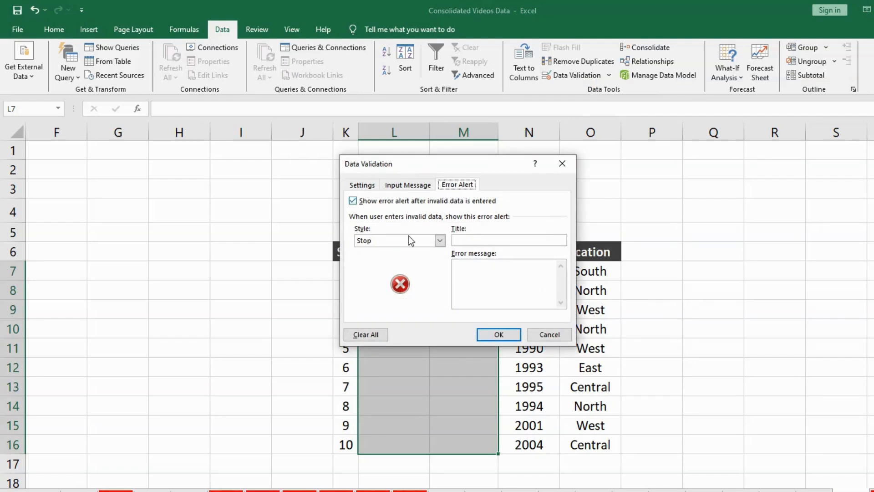
click(441, 241)
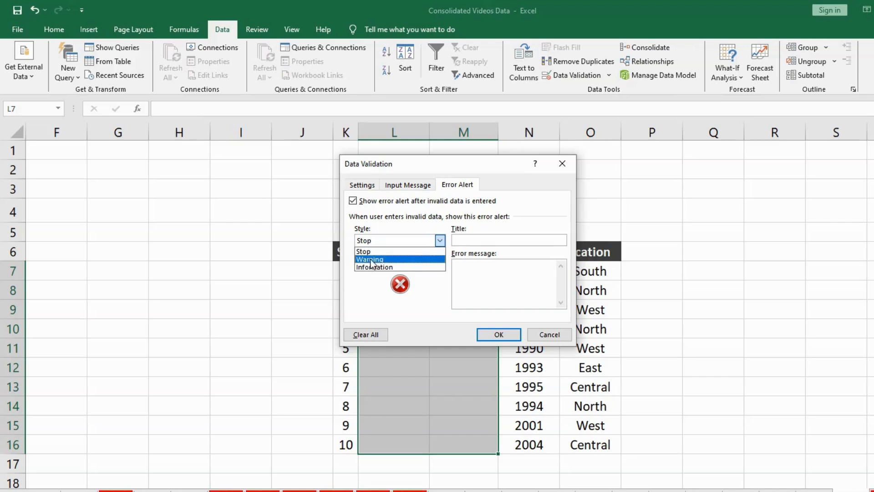
click(380, 252)
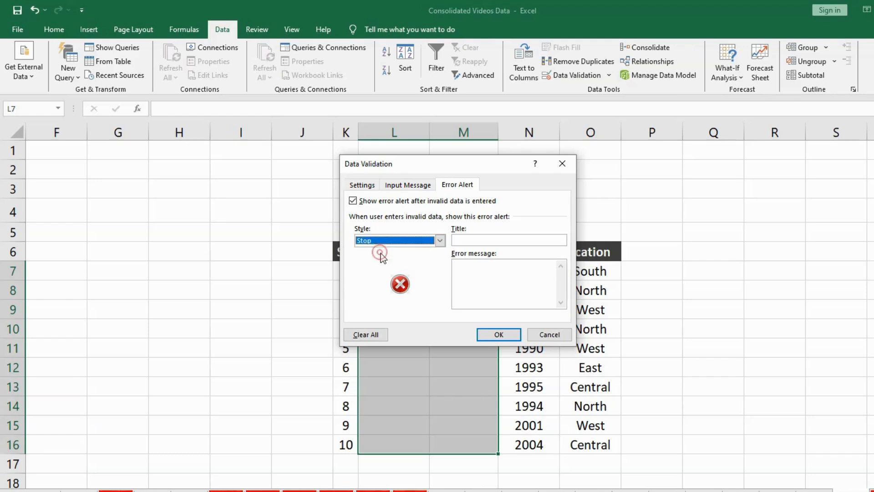
click(475, 272)
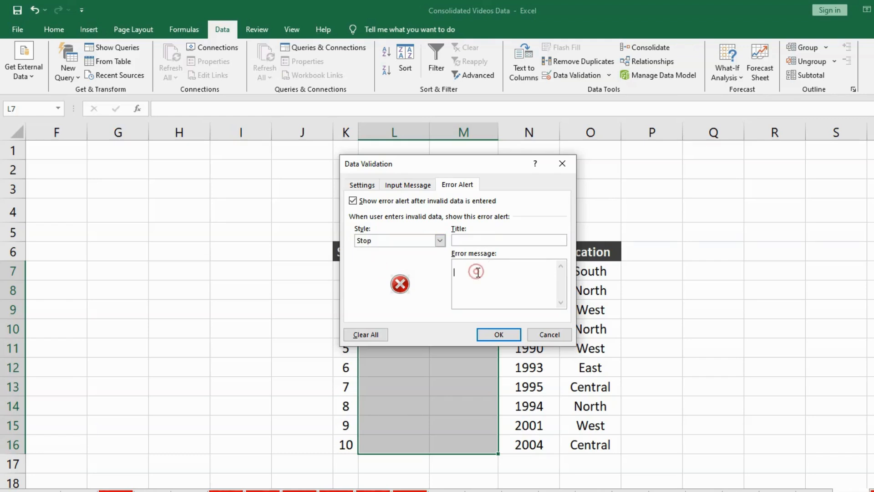
text(Type Something Else)
click(497, 334)
Test the error alert by entering H in cell L10, cancel the entry, and check the input message on cells L8 and M8
click(390, 333)
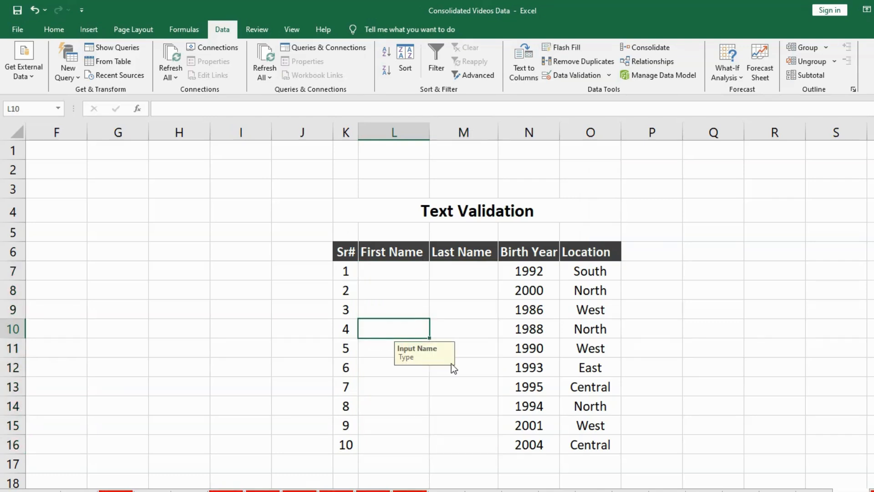
text(H)
key(Return)
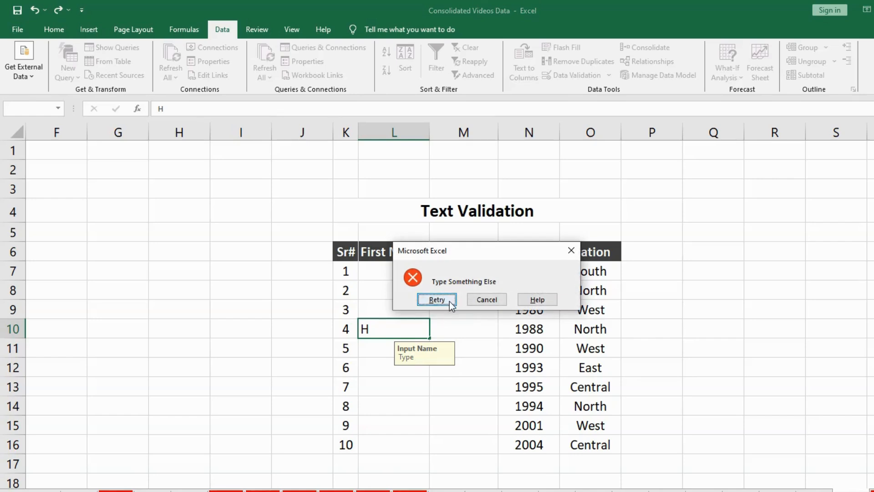
click(482, 304)
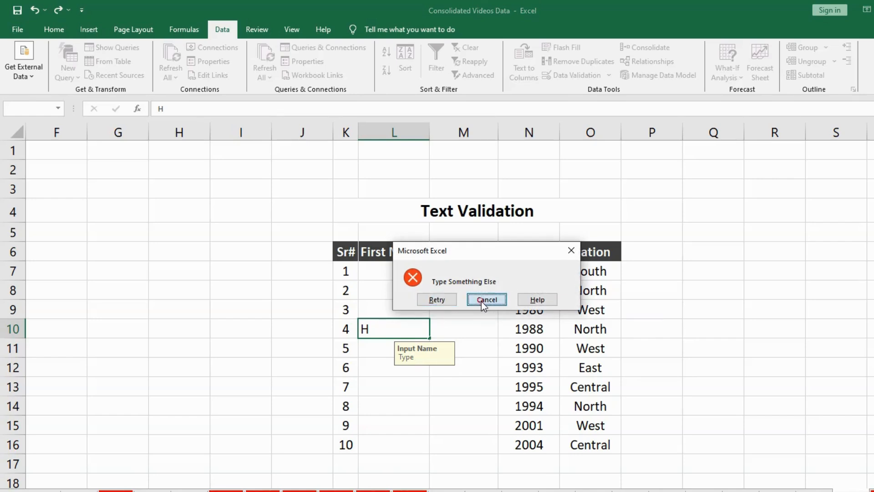
click(403, 292)
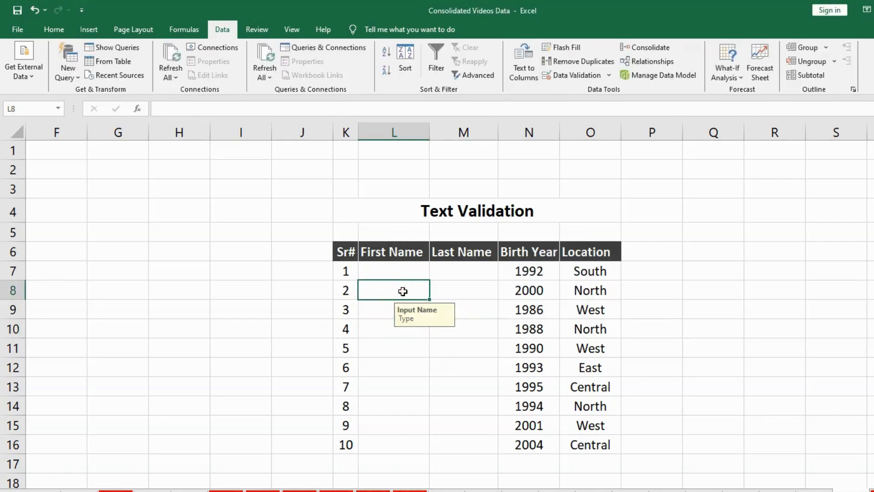
click(469, 285)
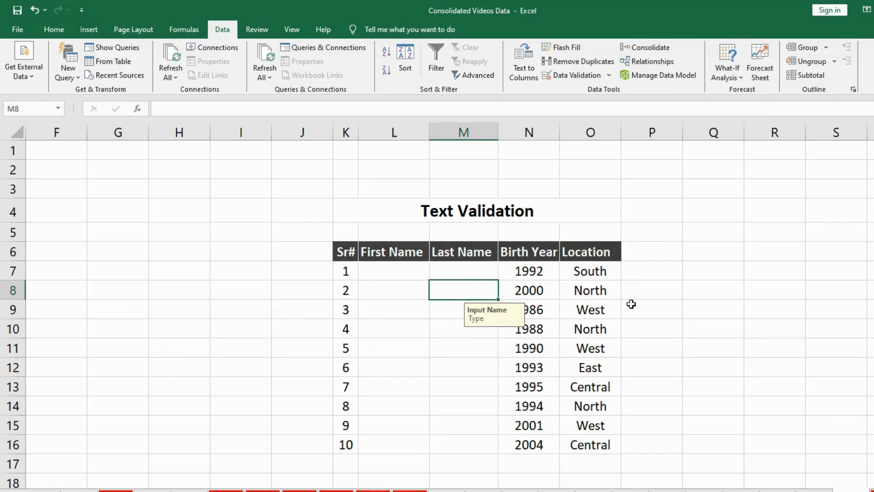
Clear everything, including the data validation, from the First Name and Last Name cells L7:M16 and check cell L8
drag(404, 273, 488, 454)
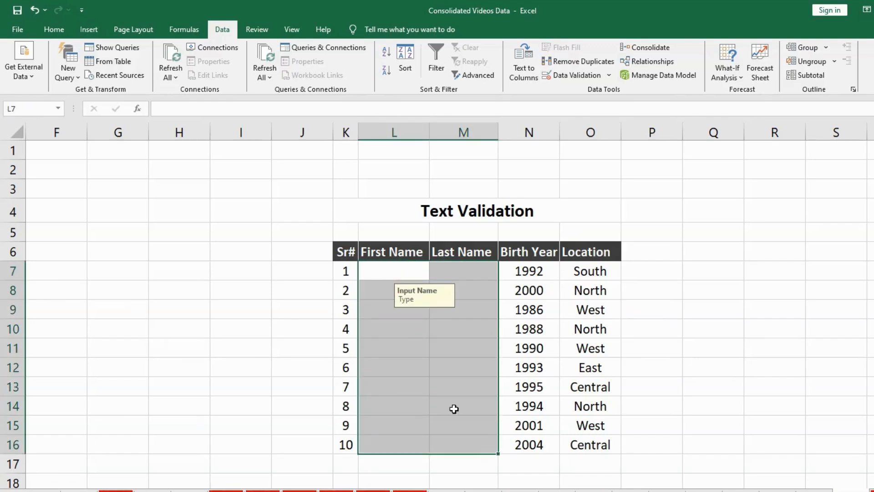
click(67, 26)
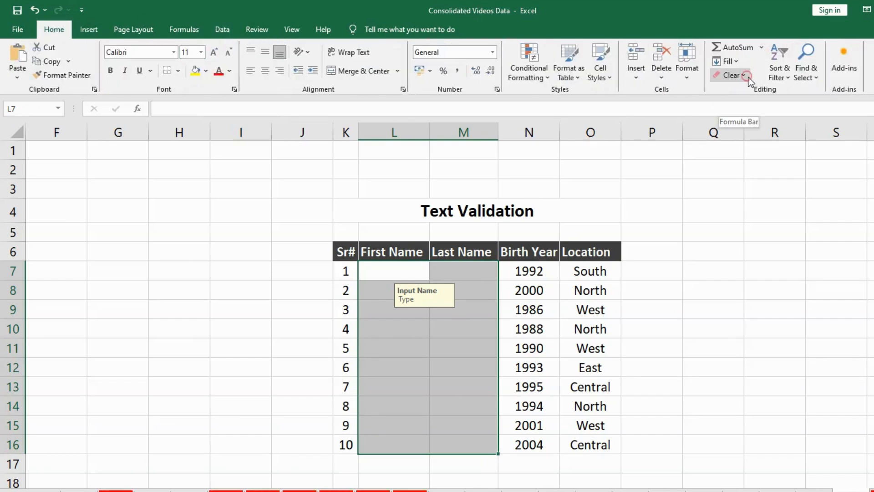
click(731, 75)
click(745, 91)
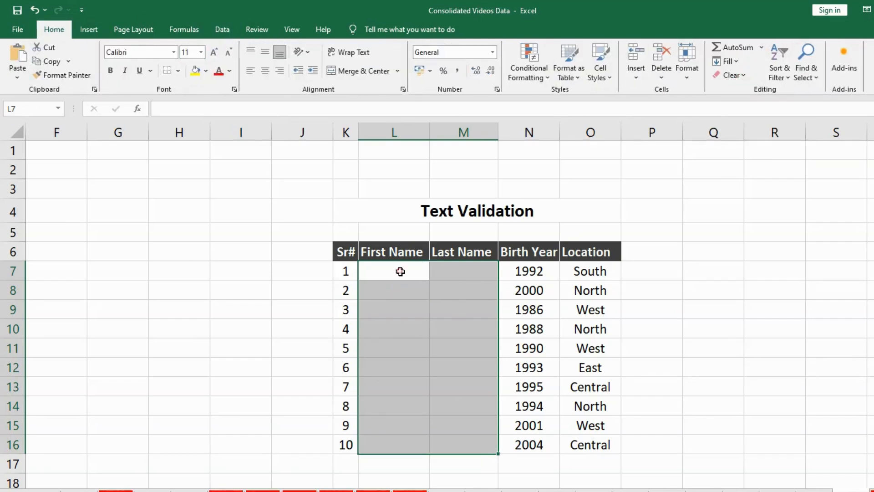
drag(398, 271, 468, 438)
click(399, 287)
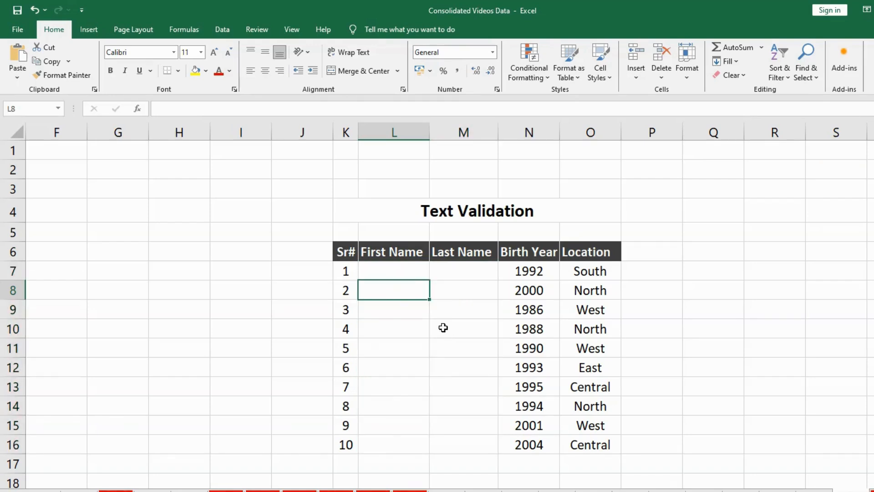